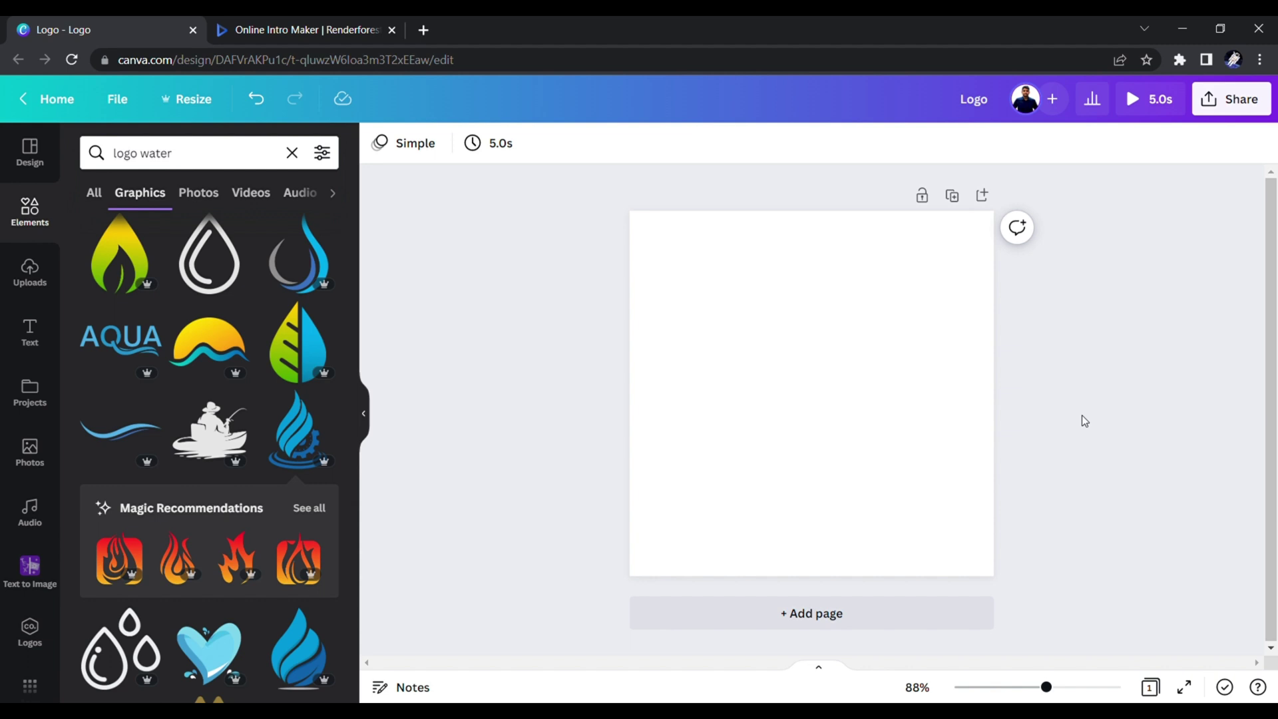
# Add the blue water-drop graphic and enlarge it to fill the page, centred.
pyautogui.click(296, 432)
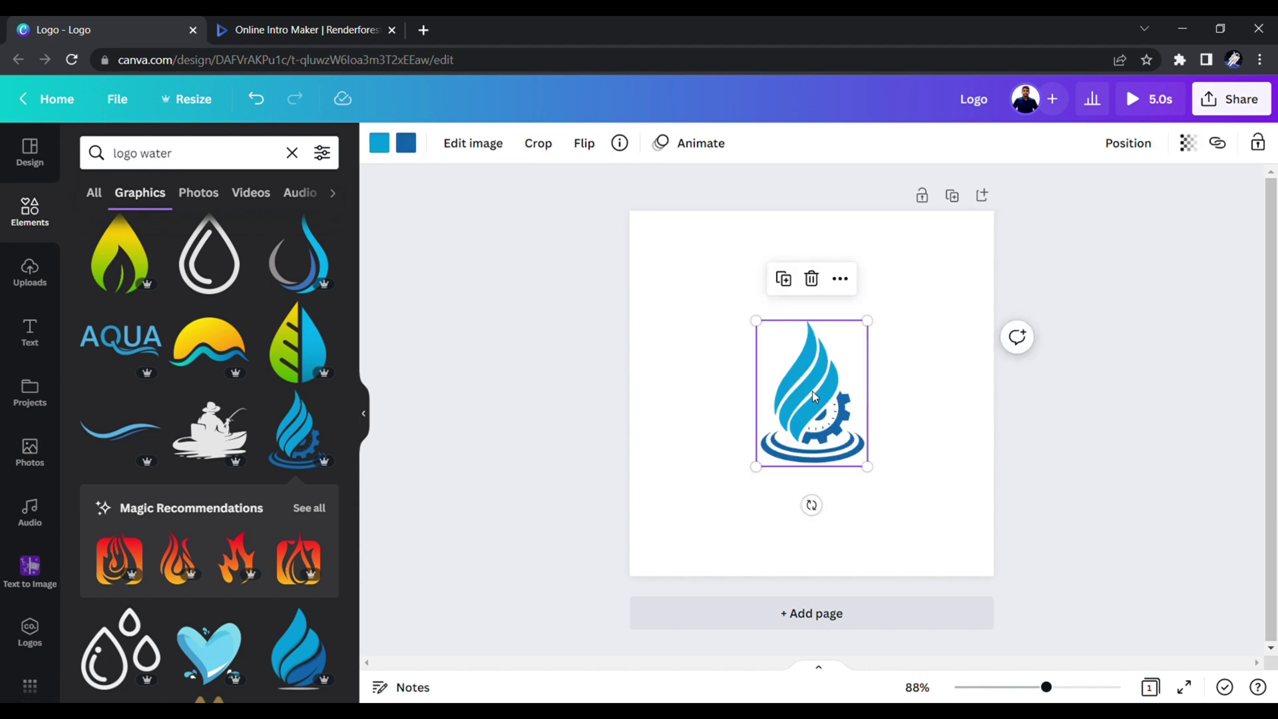
pyautogui.moveTo(810, 393)
pyautogui.mouseDown()
pyautogui.moveTo(711, 339)
pyautogui.moveTo(702, 300)
pyautogui.mouseUp()
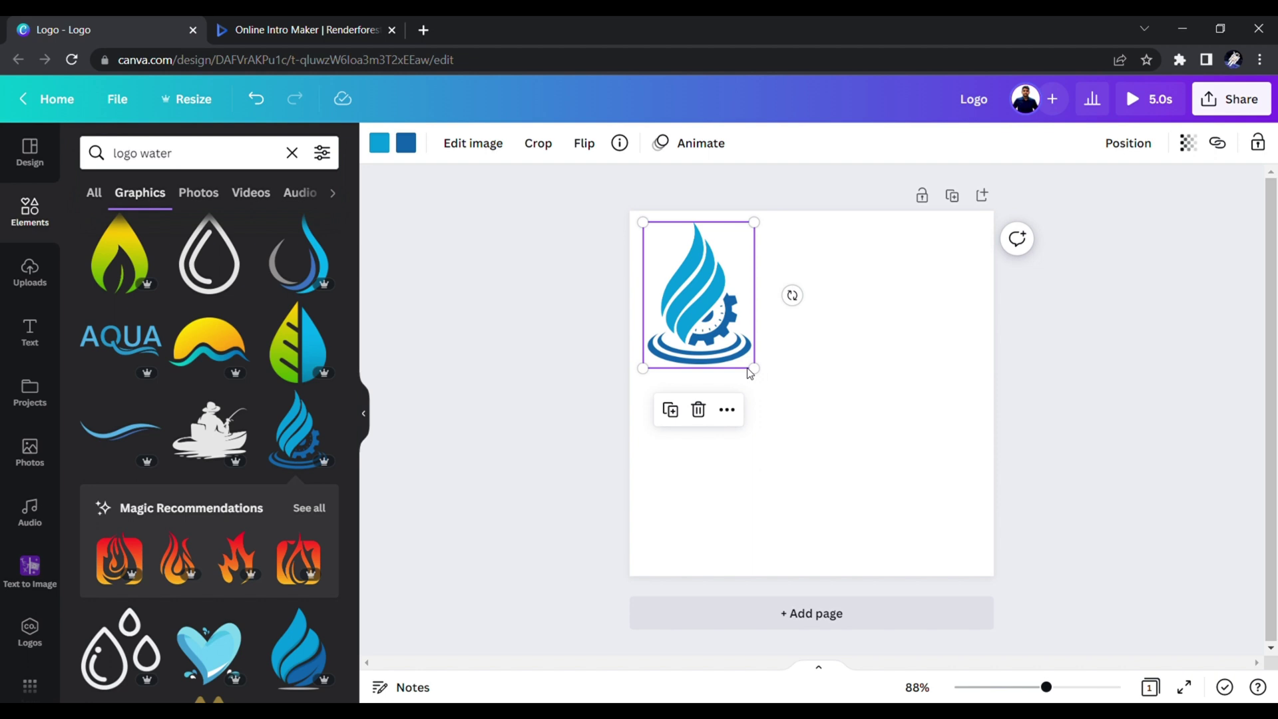
pyautogui.moveTo(756, 370); pyautogui.dragTo(926, 594)
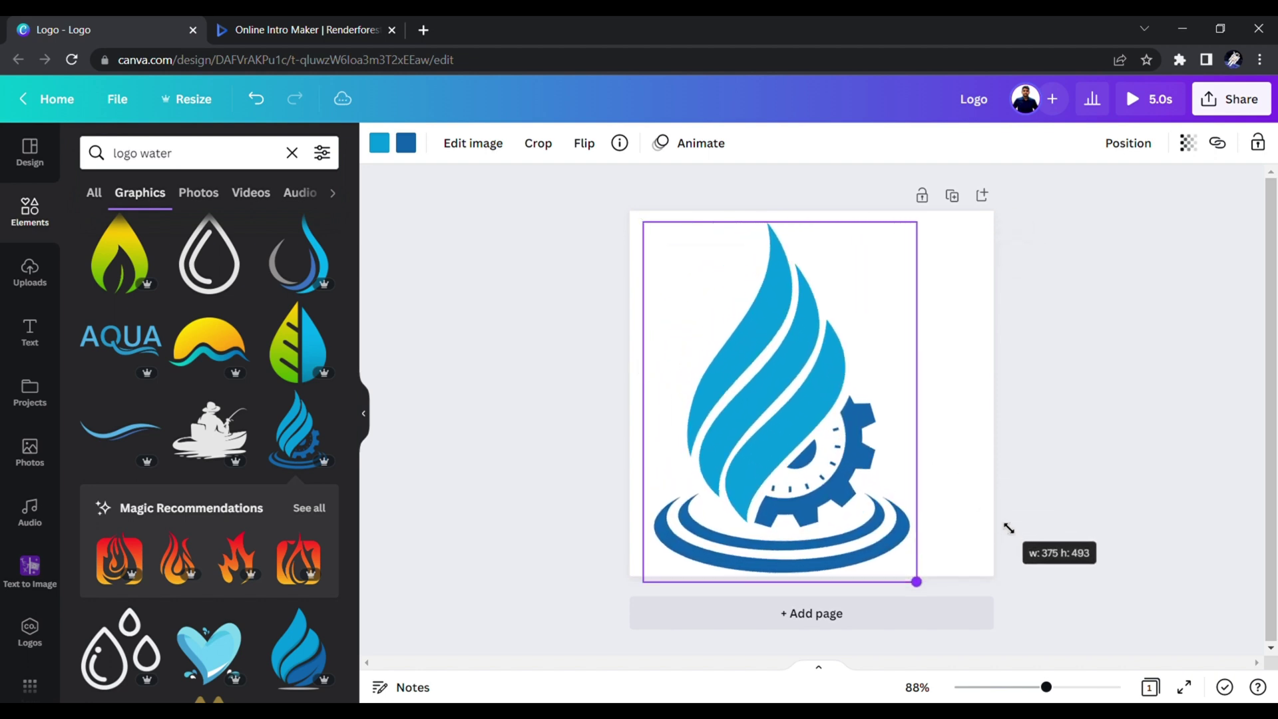
pyautogui.moveTo(826, 468); pyautogui.dragTo(854, 456)
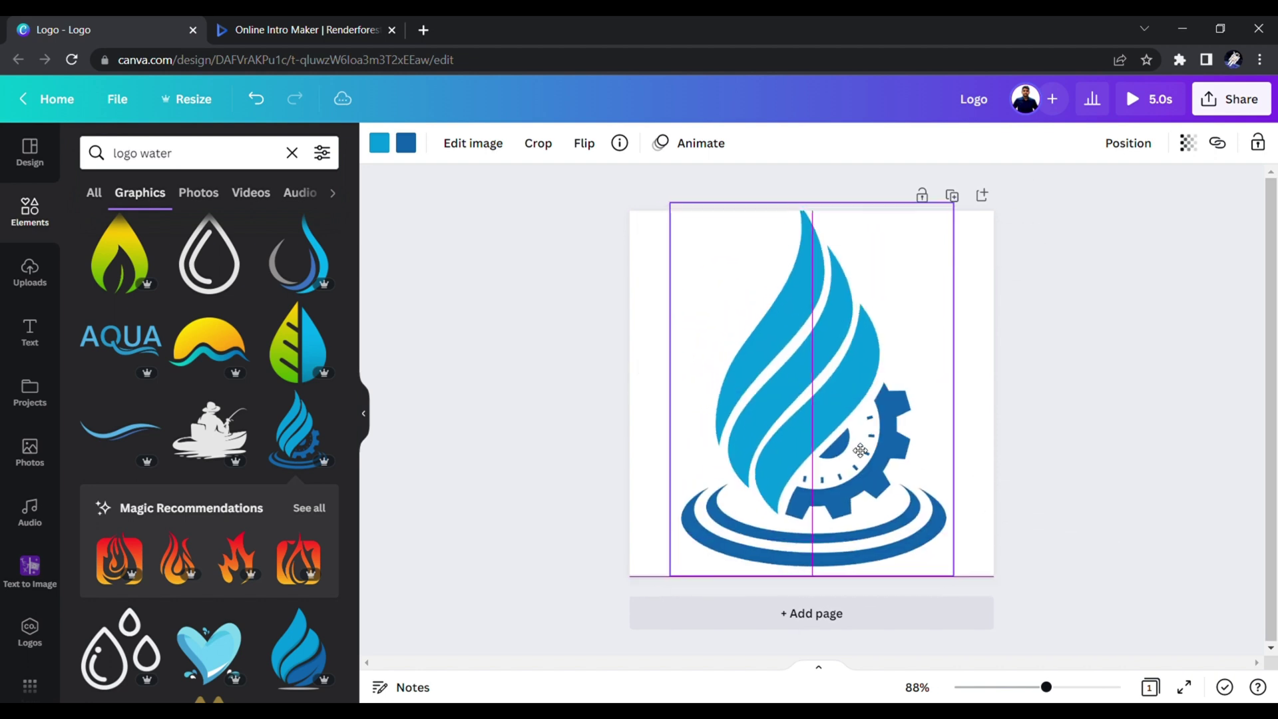
# Download the design as a PNG with a transparent background.
pyautogui.click(1058, 340)
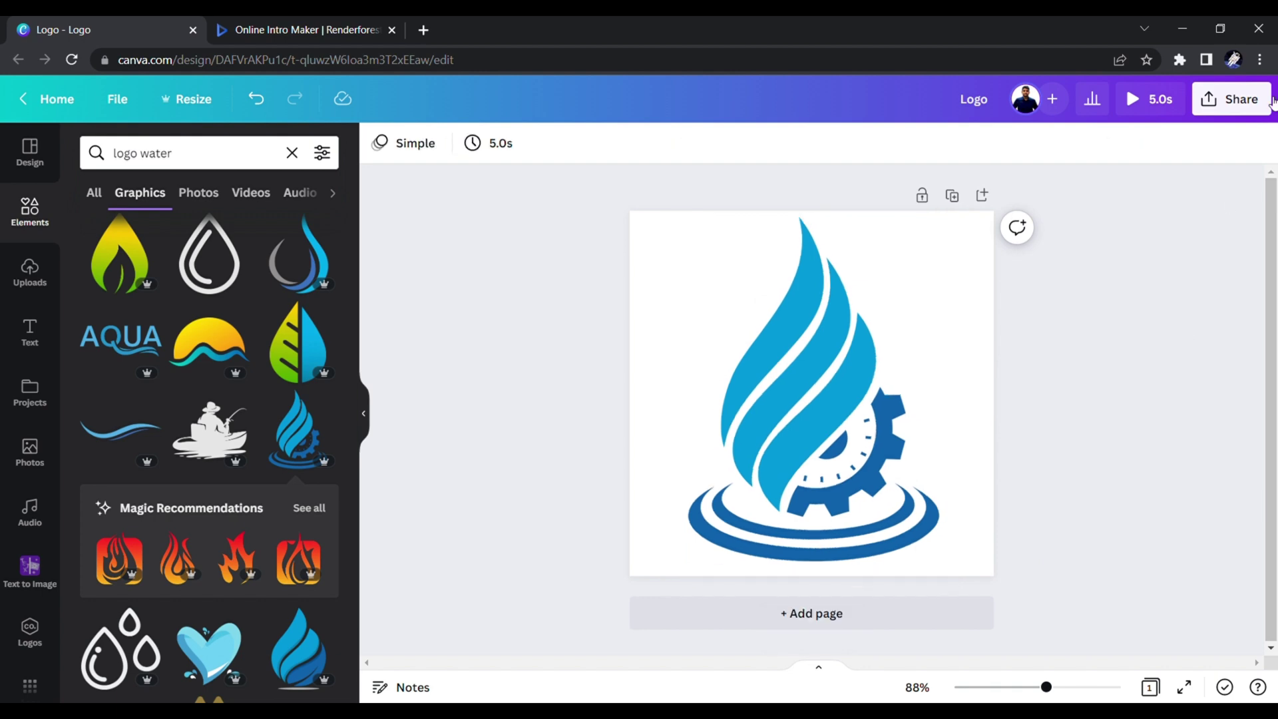
pyautogui.click(1230, 99)
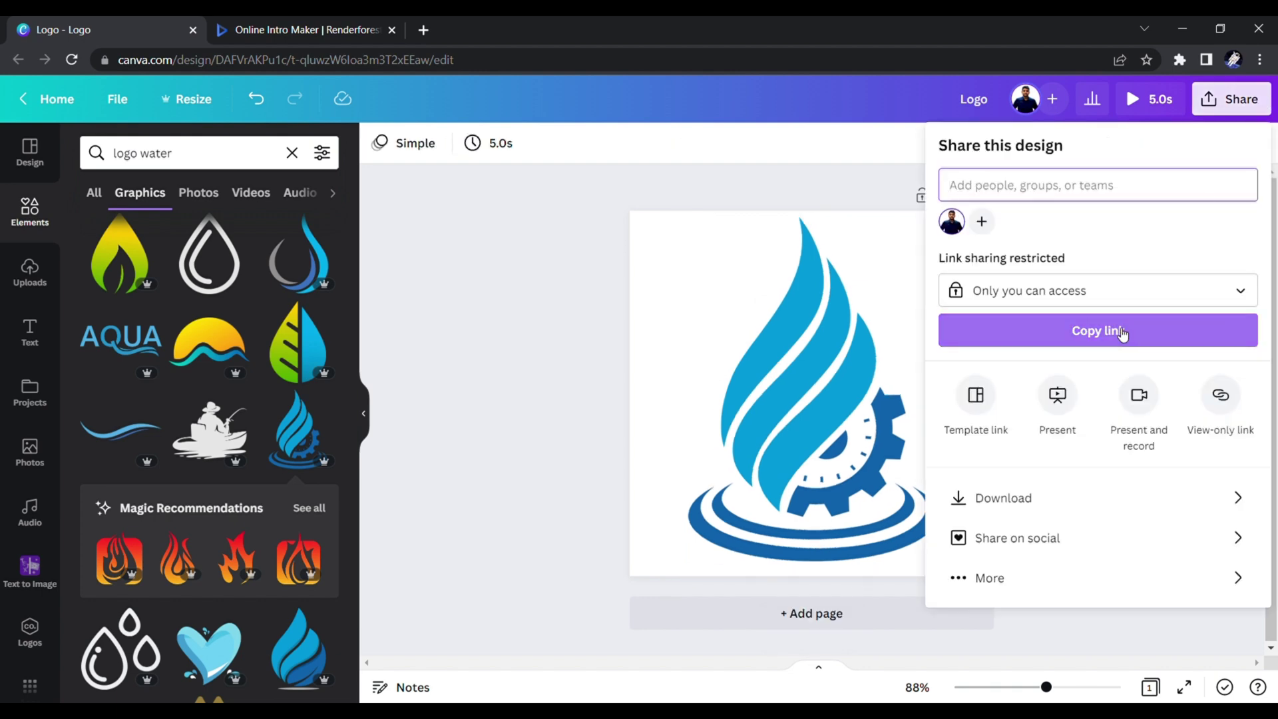
pyautogui.click(1080, 497)
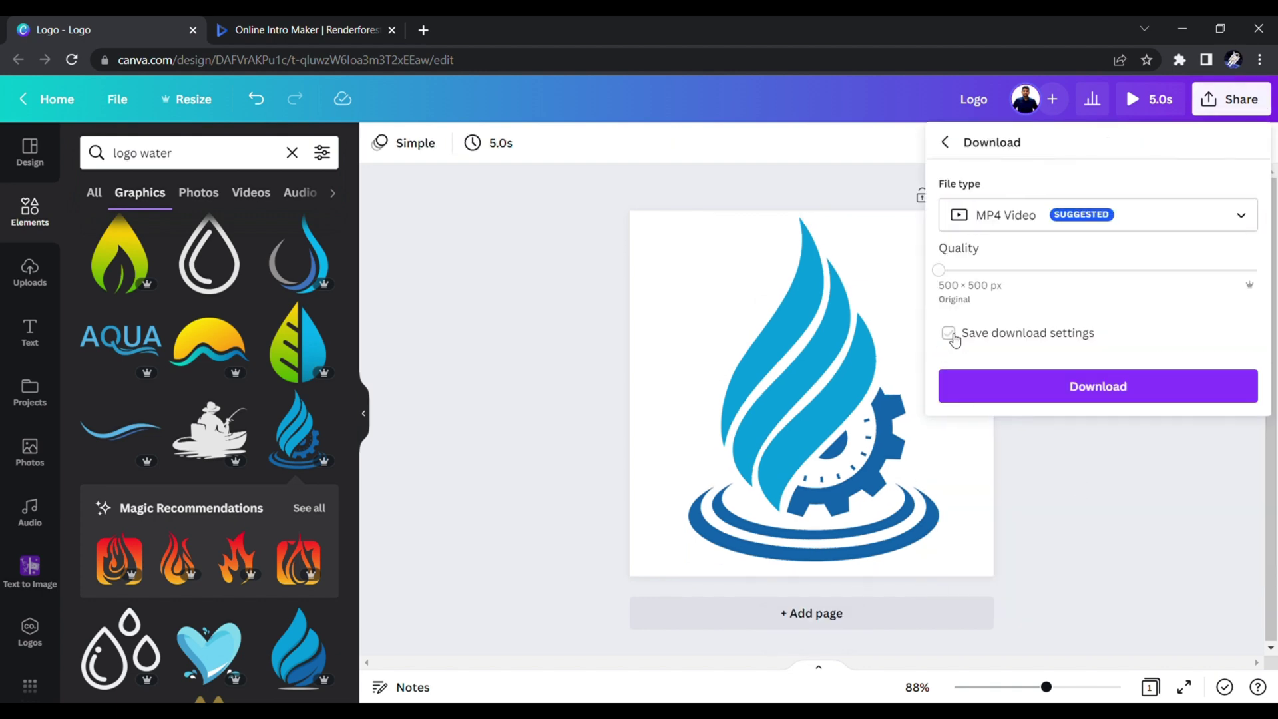
pyautogui.click(1108, 214)
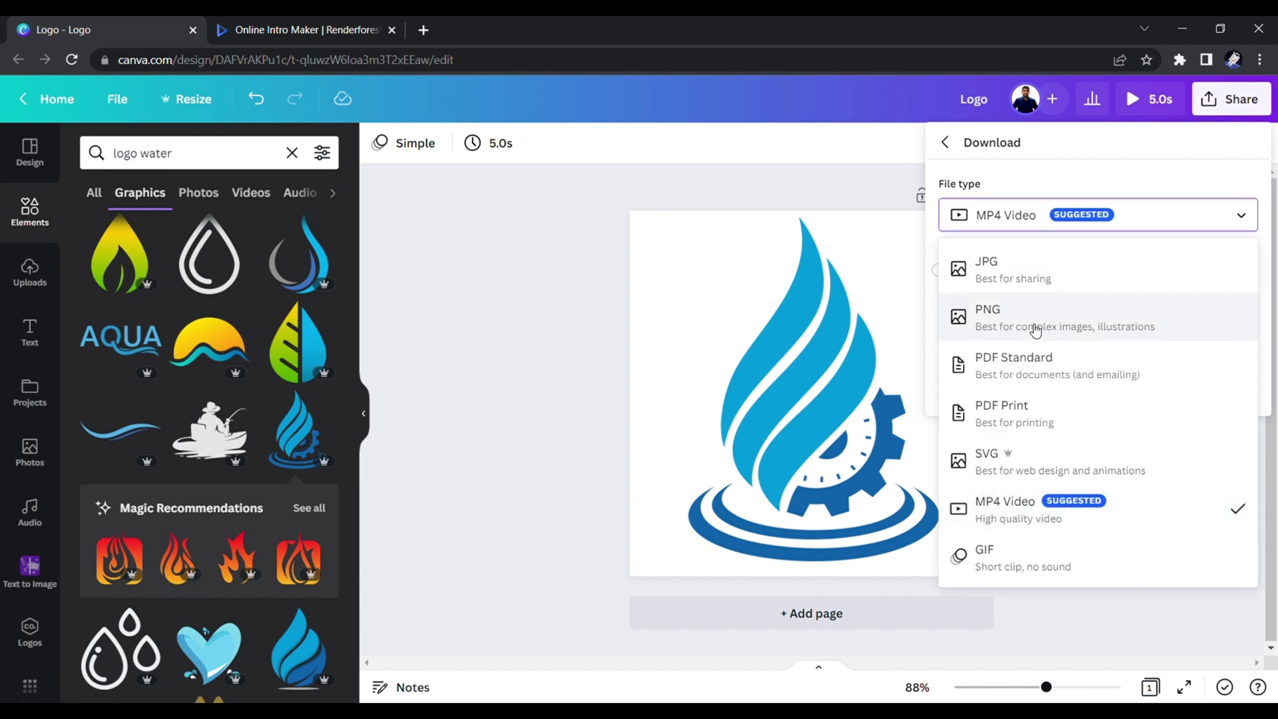
pyautogui.click(1036, 317)
pyautogui.click(948, 314)
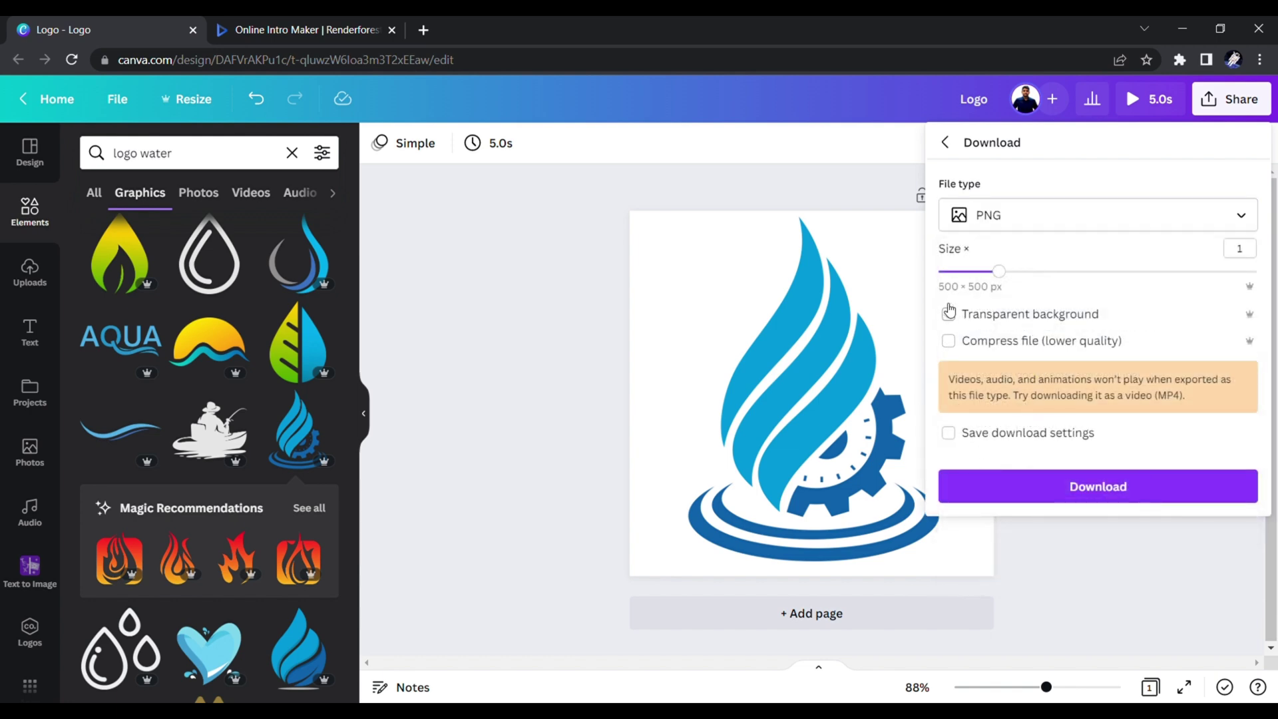
pyautogui.click(1024, 493)
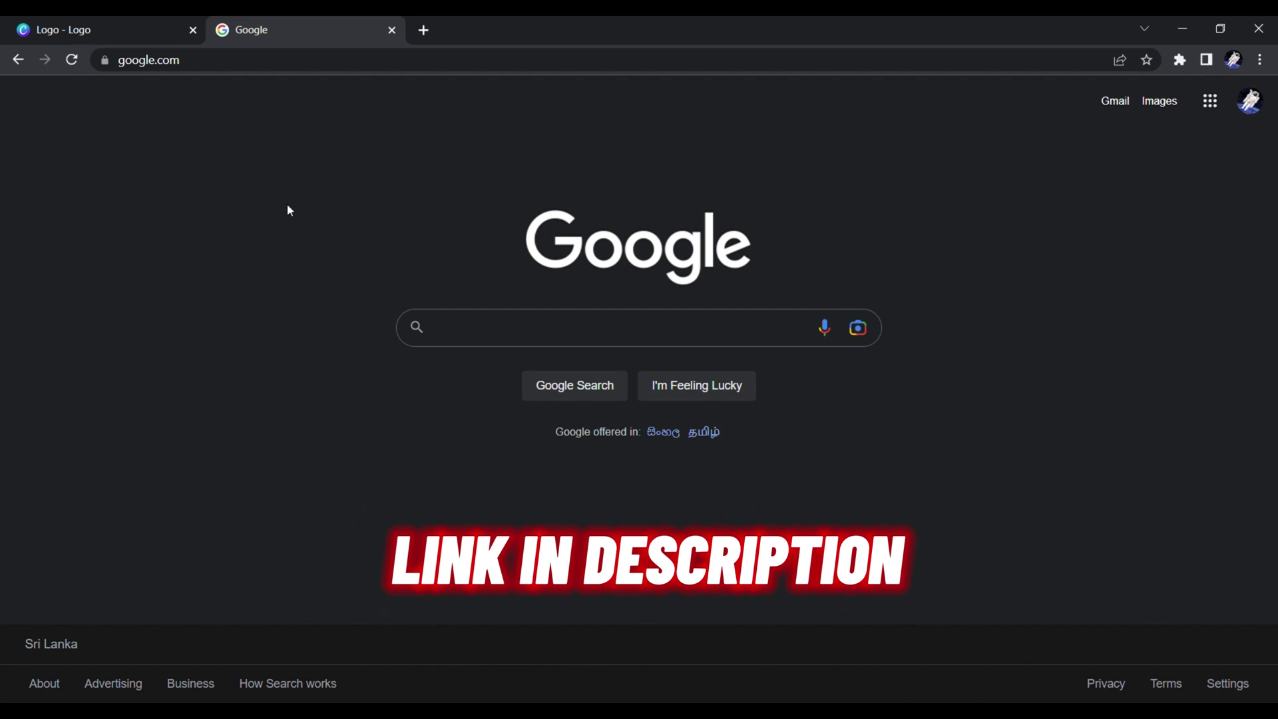
pyautogui.write('renderforest')
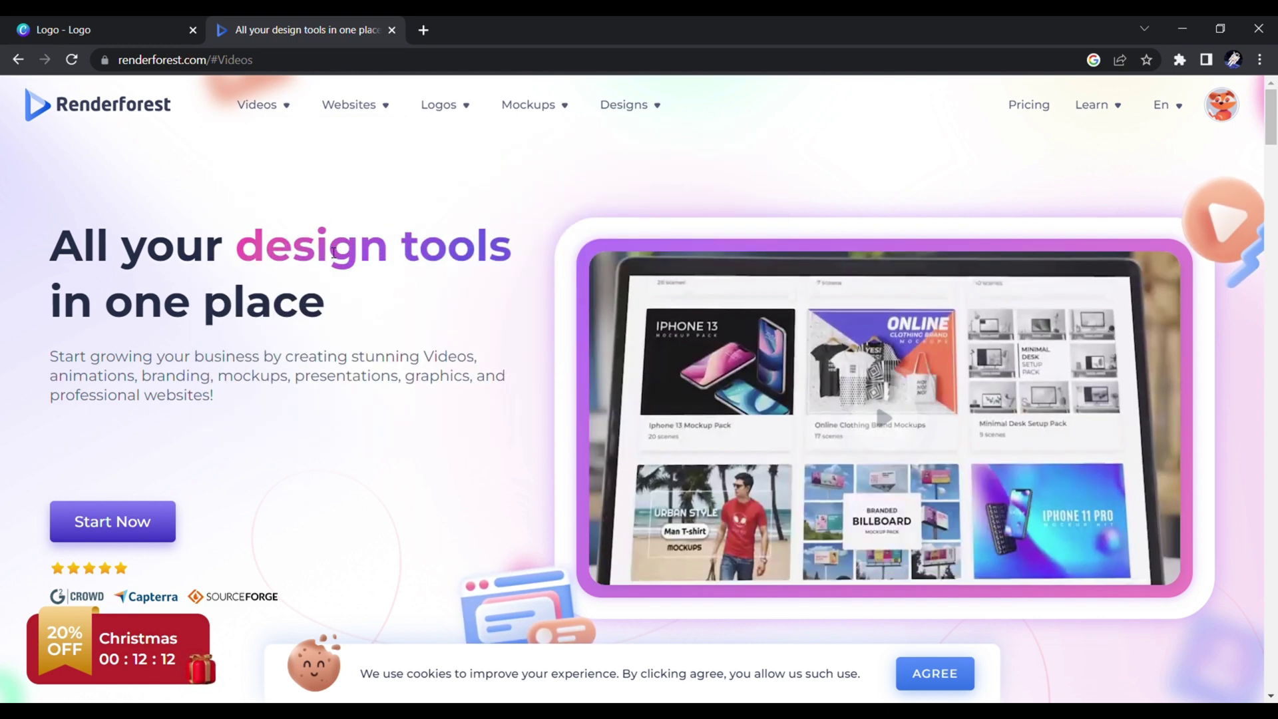
pyautogui.moveTo(258, 105)
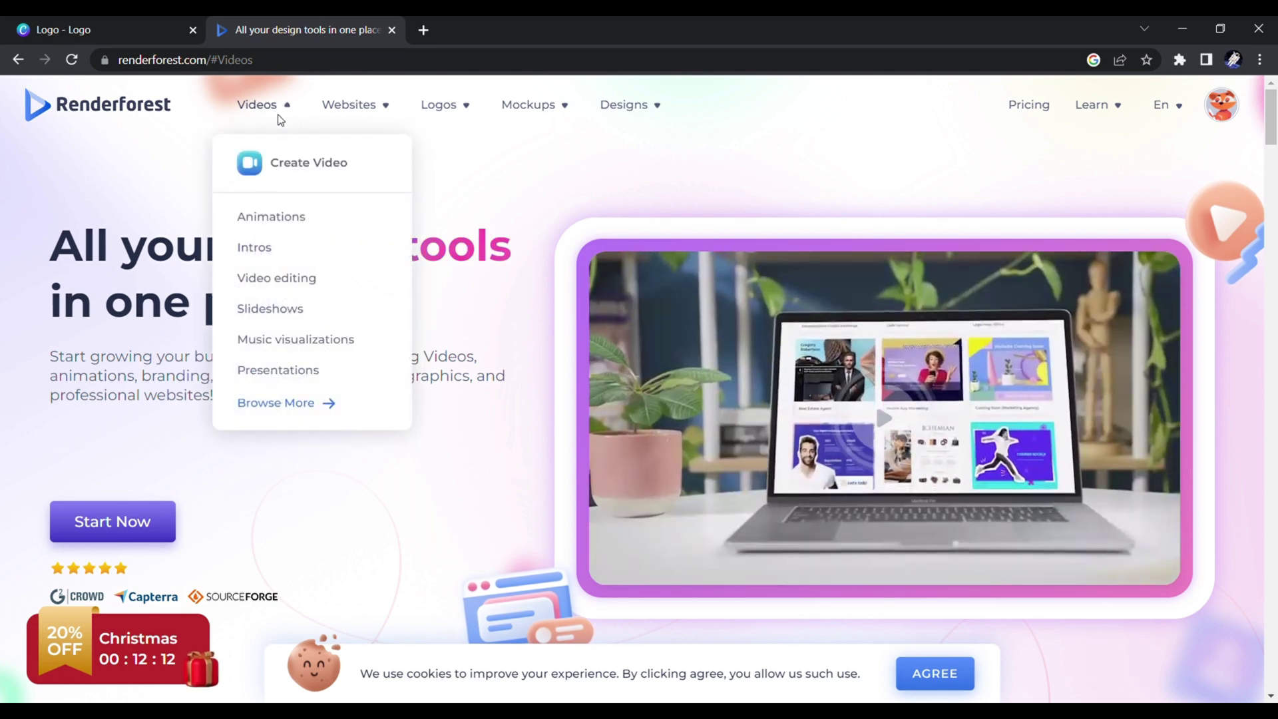
# Create a project from the Shaping Fluid Logo Reveal template in Intros and Logos.
pyautogui.click(257, 247)
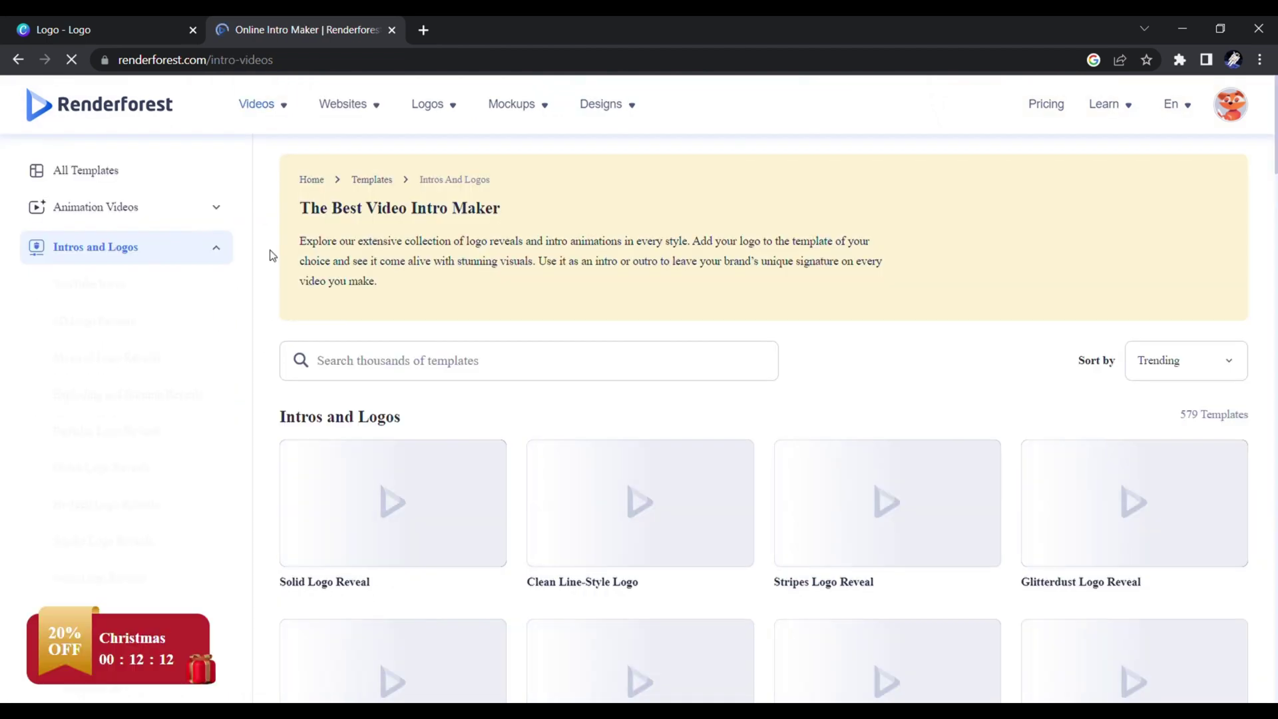
pyautogui.scroll(-5, 590, 272)
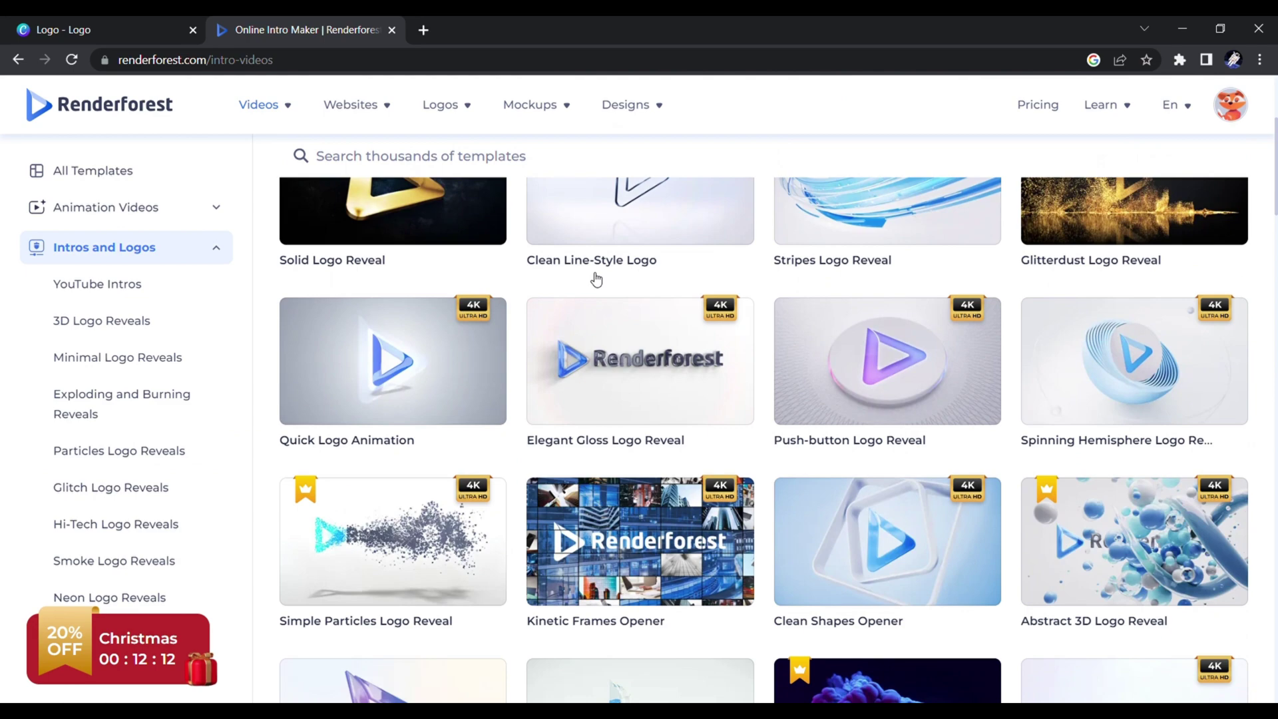
pyautogui.scroll(-3, 595, 279)
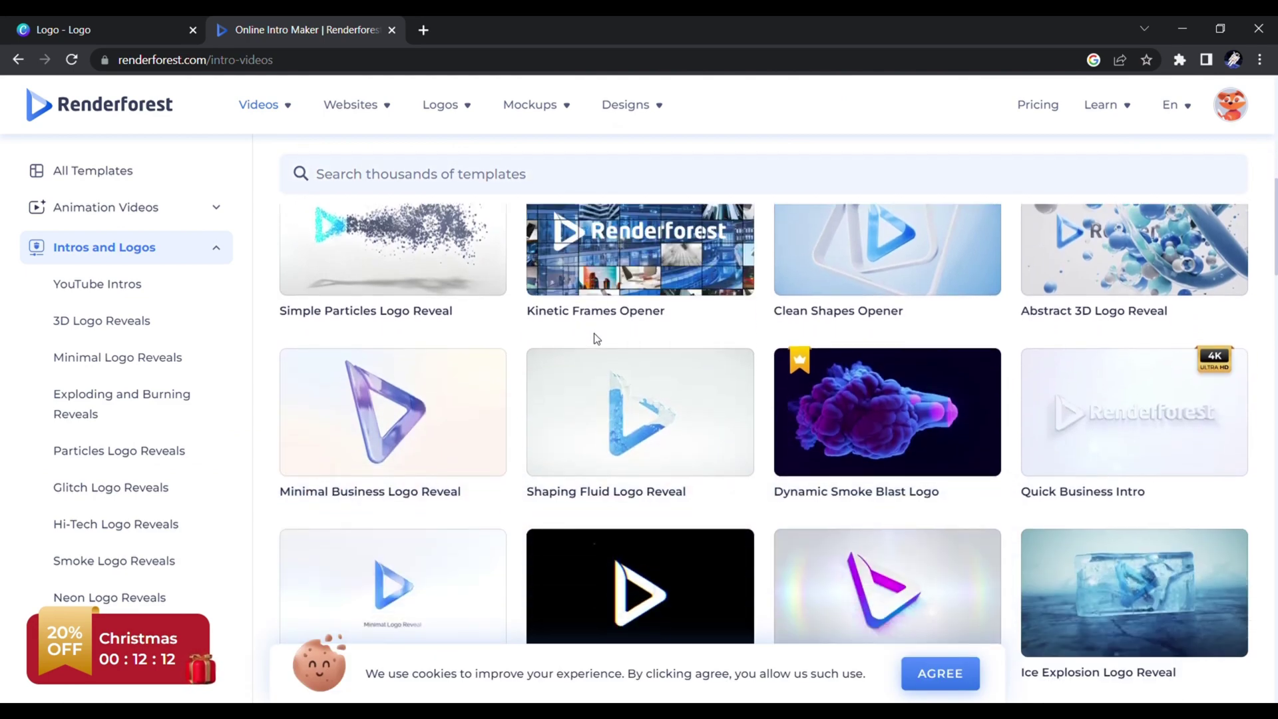
pyautogui.scroll(-2, 630, 429)
pyautogui.scroll(-4, 629, 429)
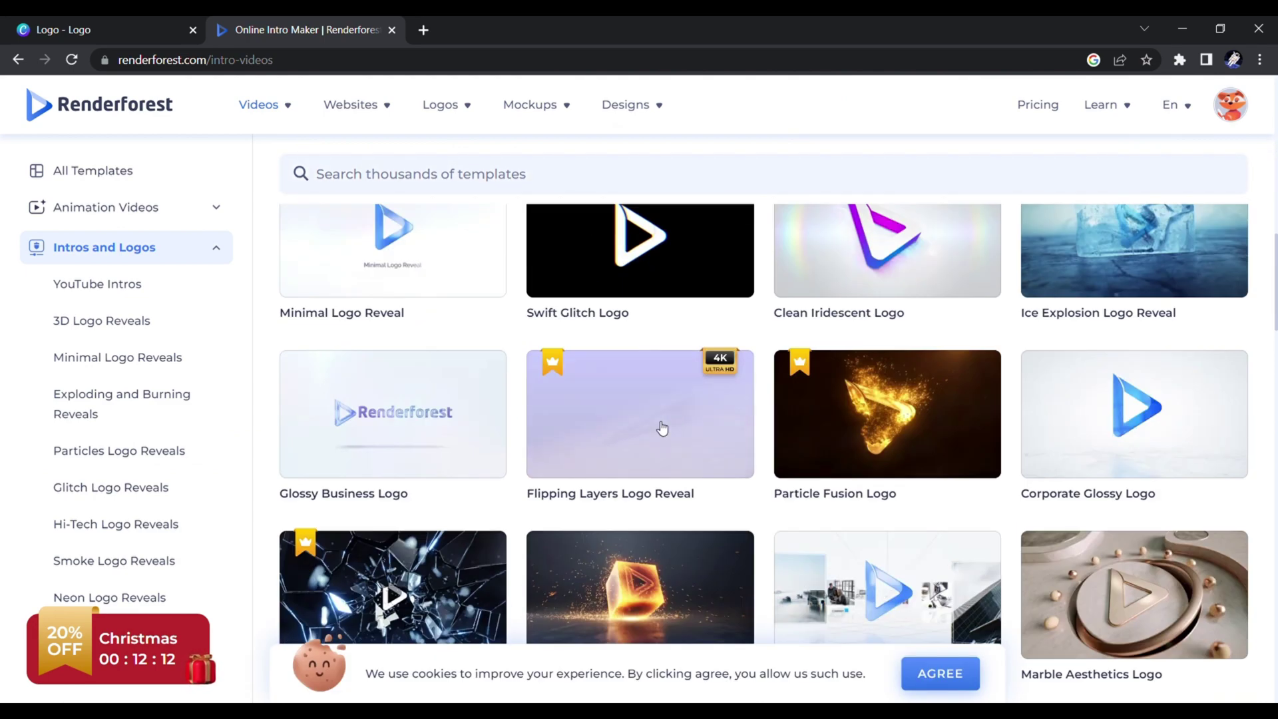
pyautogui.scroll(-4, 662, 430)
pyautogui.scroll(-3, 662, 429)
pyautogui.scroll(-3, 661, 429)
pyautogui.scroll(1, 662, 430)
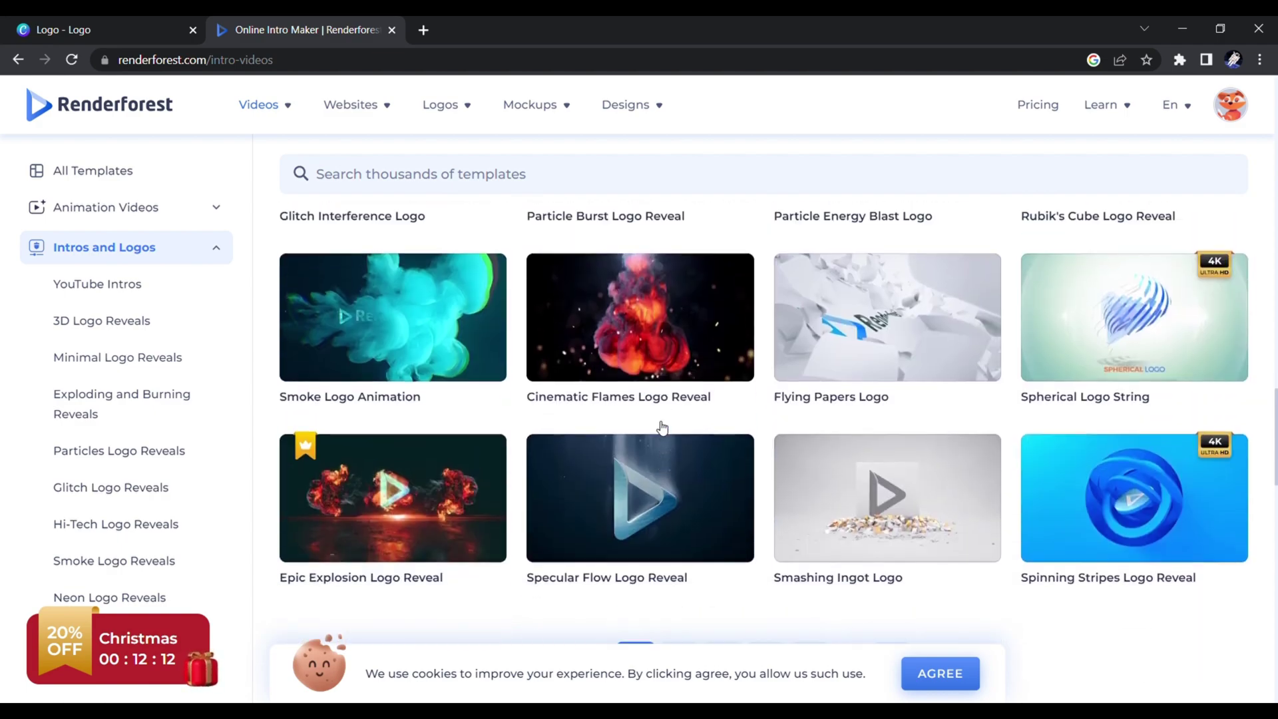
pyautogui.scroll(3, 662, 430)
pyautogui.scroll(4, 663, 429)
pyautogui.scroll(3, 662, 430)
pyautogui.scroll(-2, 662, 429)
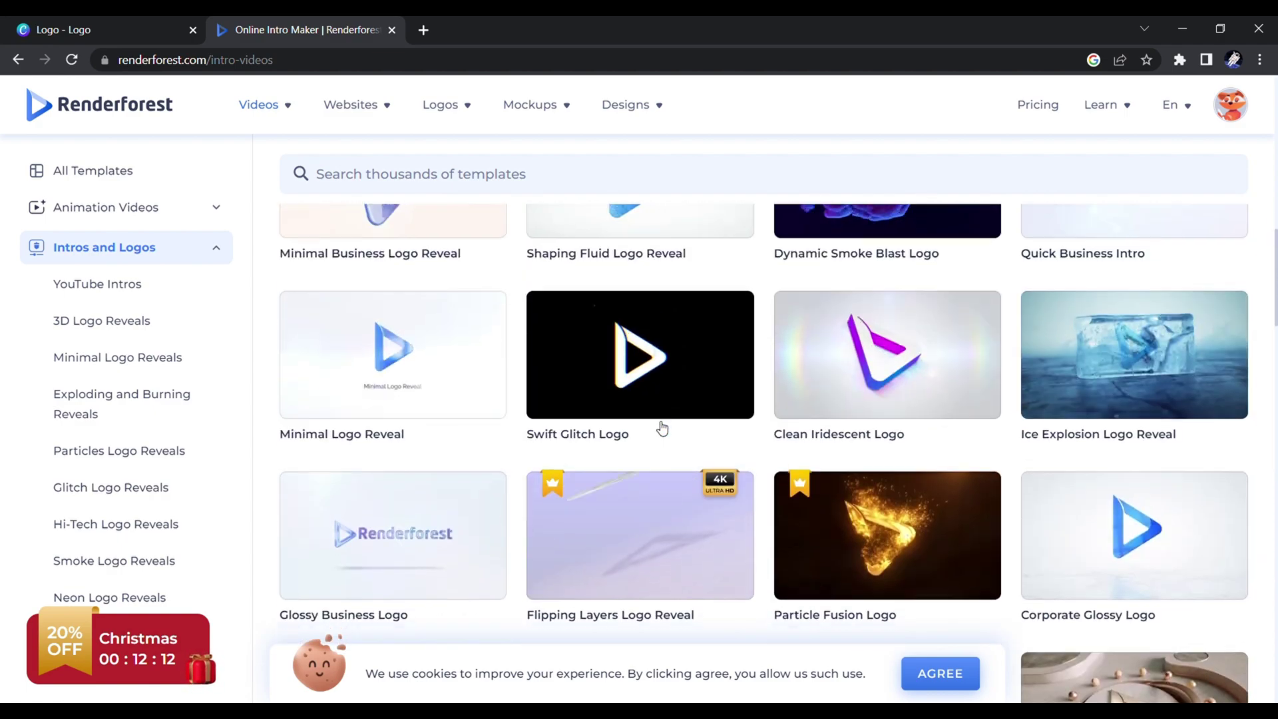
pyautogui.scroll(-2, 661, 430)
pyautogui.scroll(-5, 662, 429)
pyautogui.scroll(-4, 661, 429)
pyautogui.scroll(-5, 663, 430)
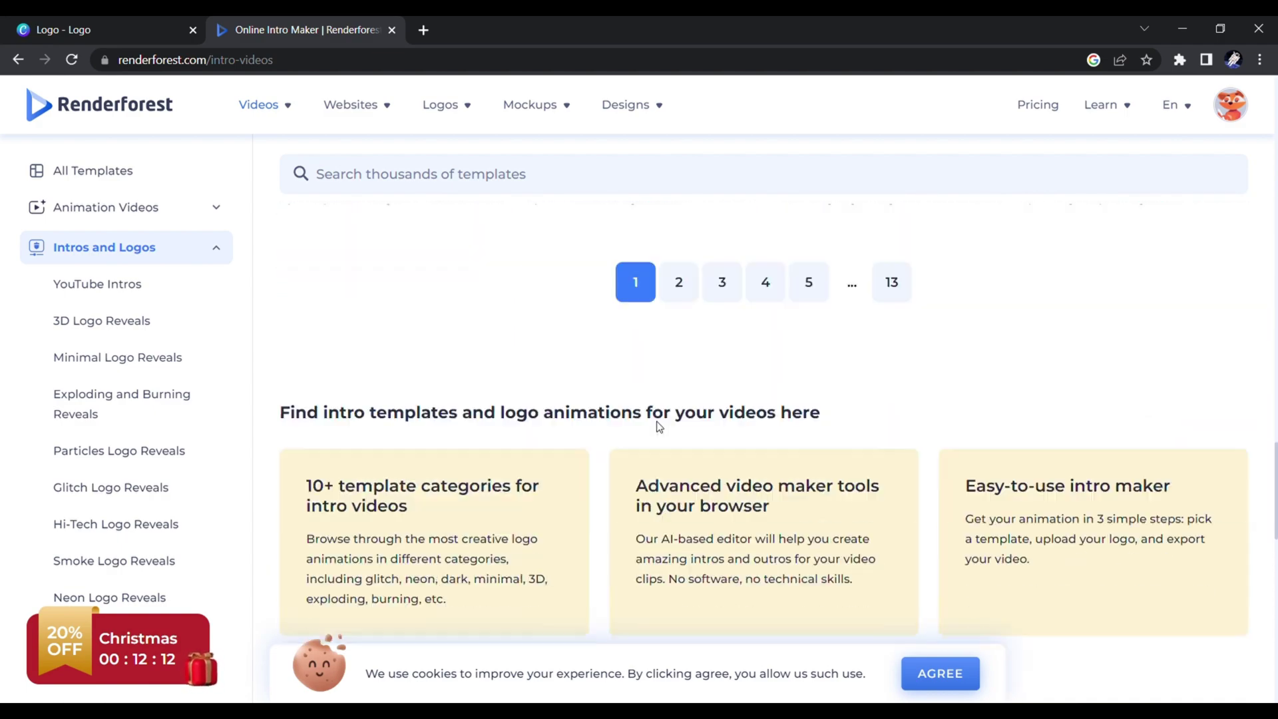
pyautogui.scroll(2, 662, 429)
pyautogui.scroll(5, 661, 429)
pyautogui.scroll(5, 662, 430)
pyautogui.scroll(4, 662, 430)
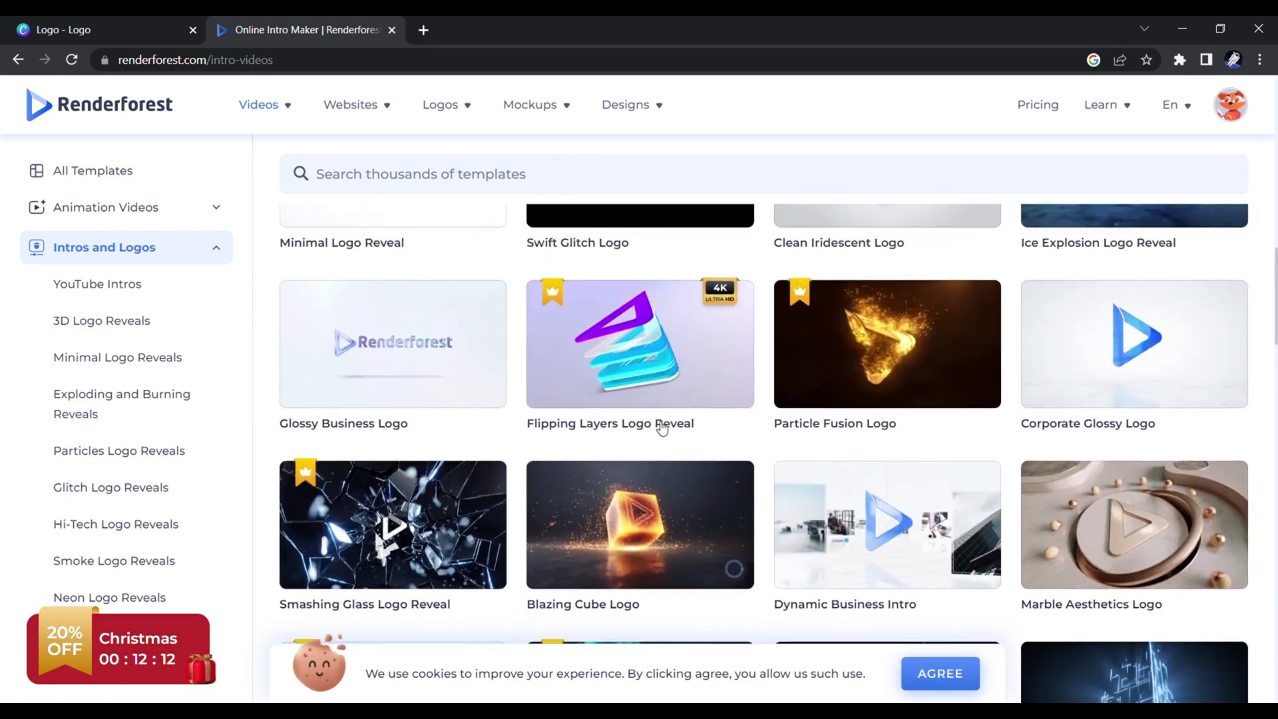
pyautogui.scroll(3, 661, 430)
pyautogui.scroll(3, 663, 430)
pyautogui.scroll(-2, 662, 430)
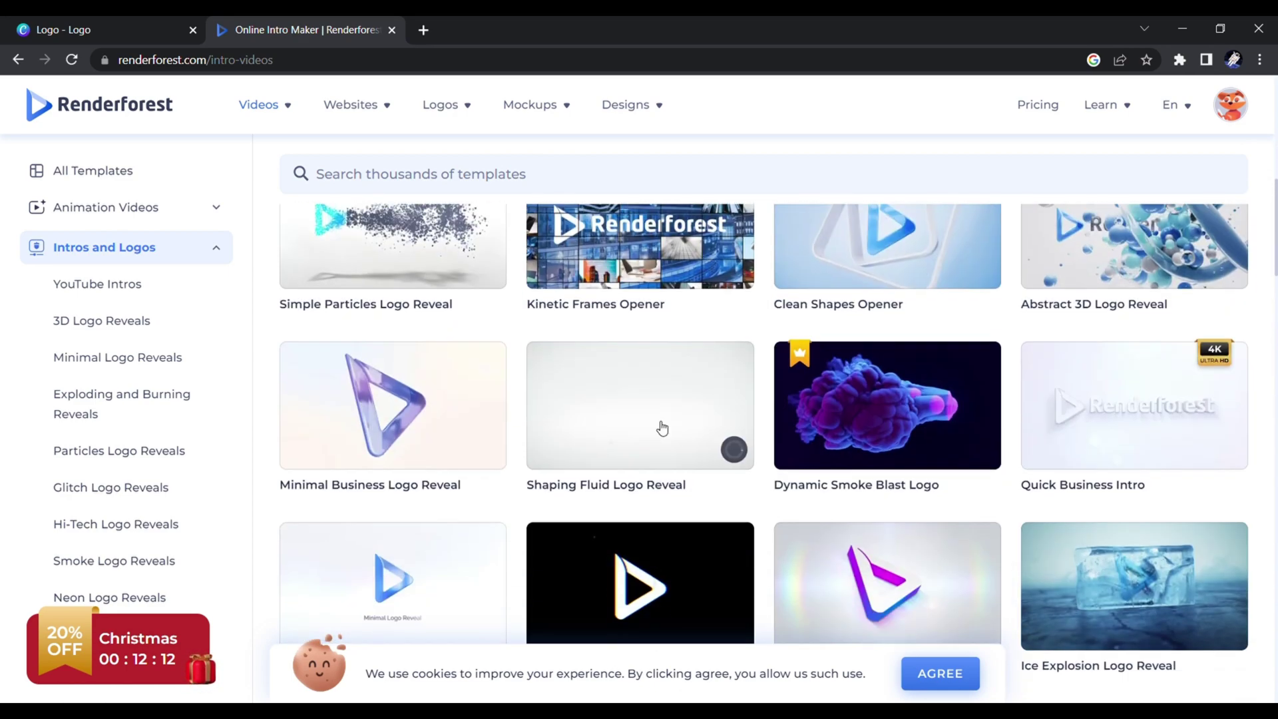
pyautogui.click(614, 414)
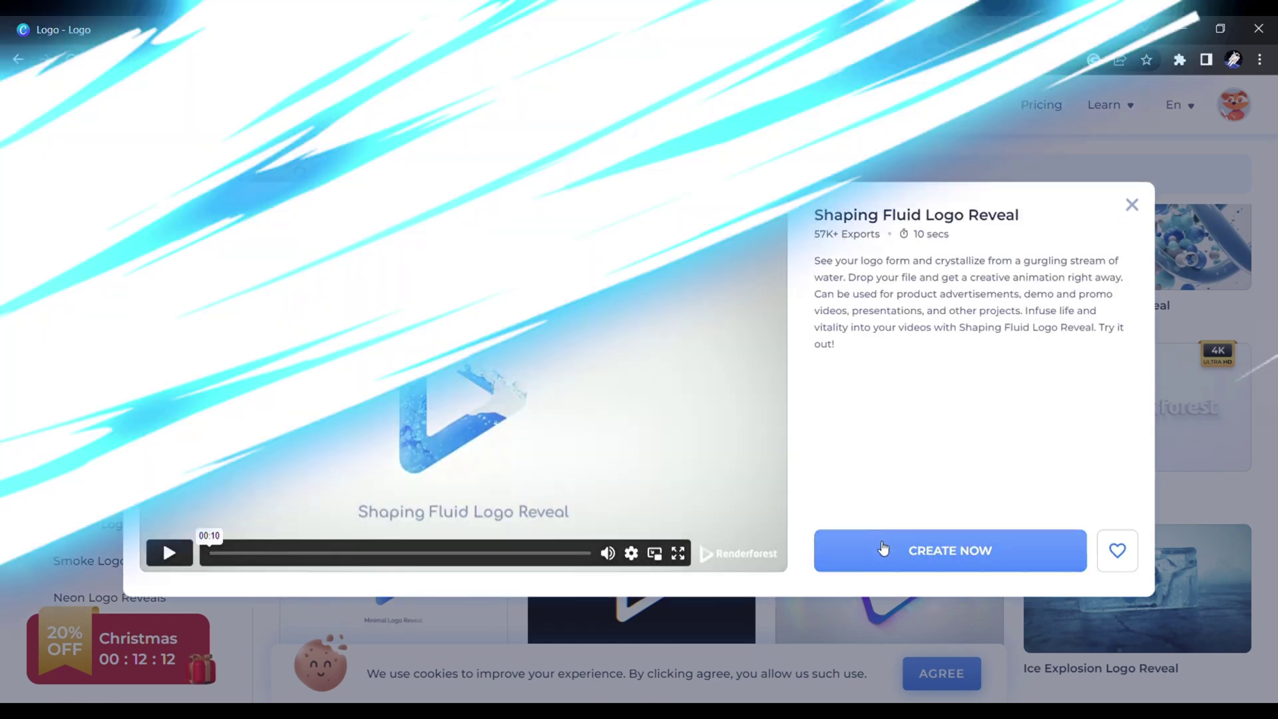
pyautogui.click(882, 548)
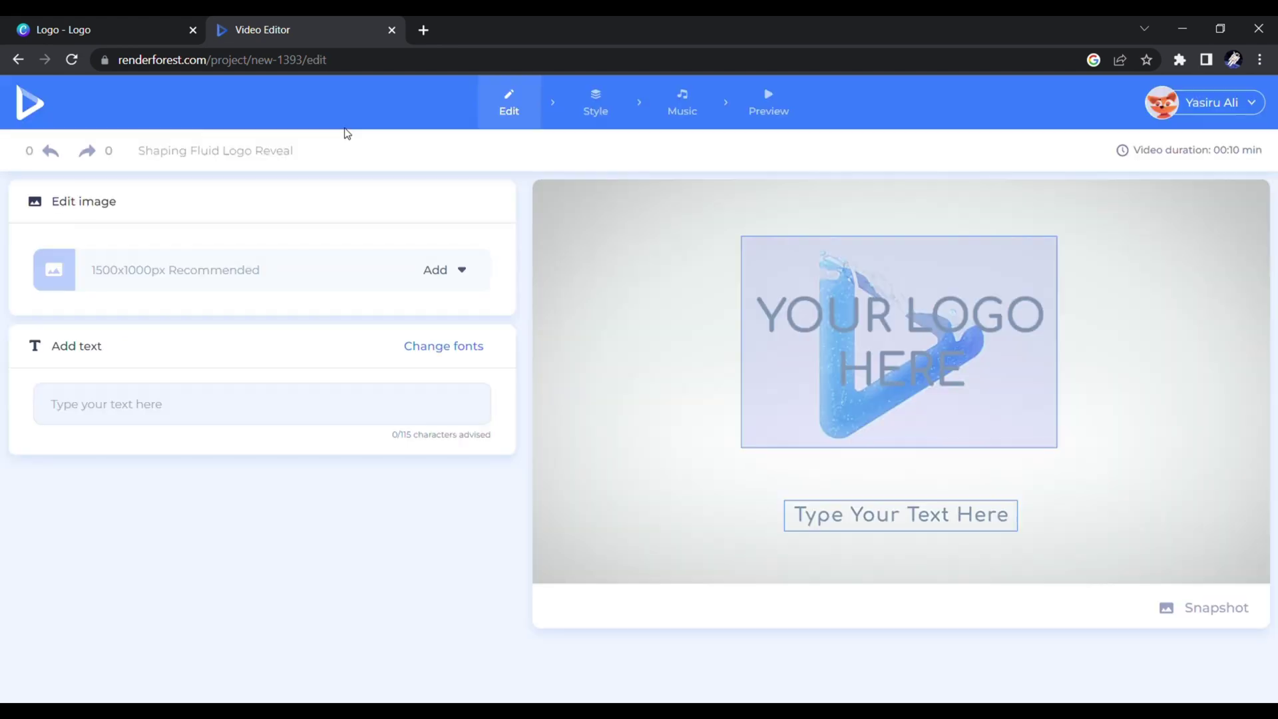
# Upload the water-drop logo PNG to the logo slot and zoom it down to fit.
pyautogui.click(926, 370)
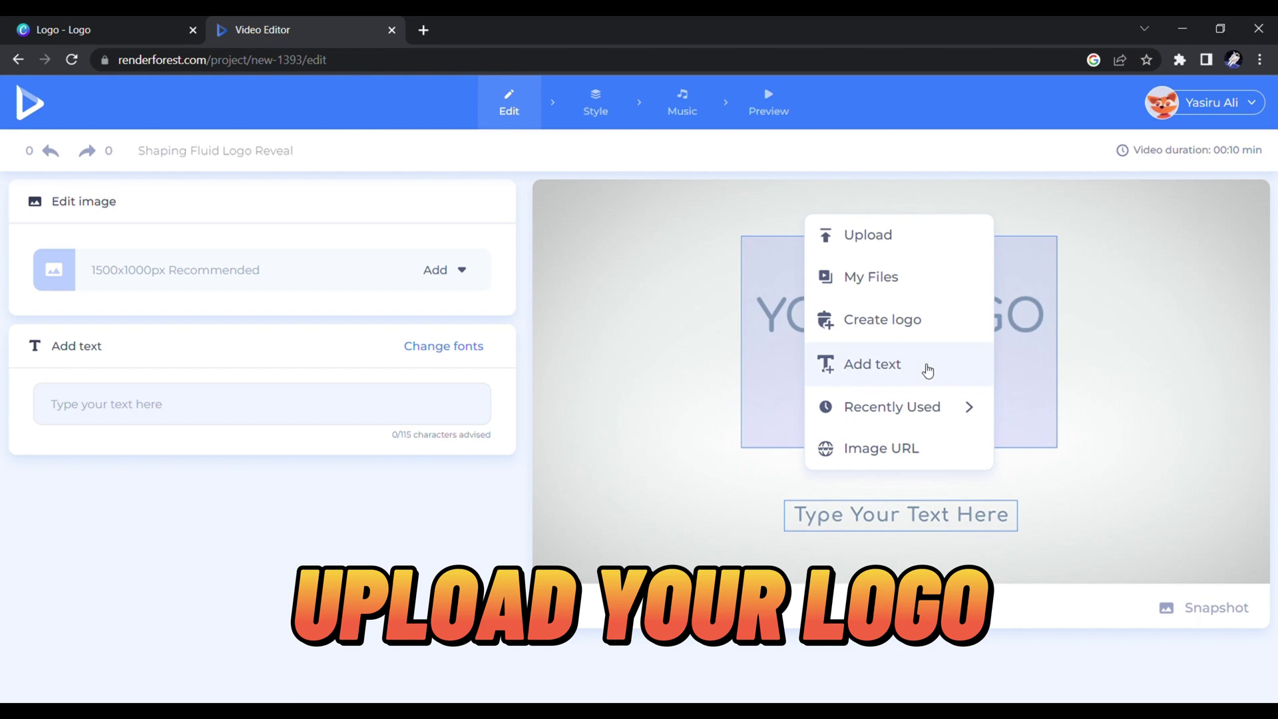
pyautogui.click(878, 239)
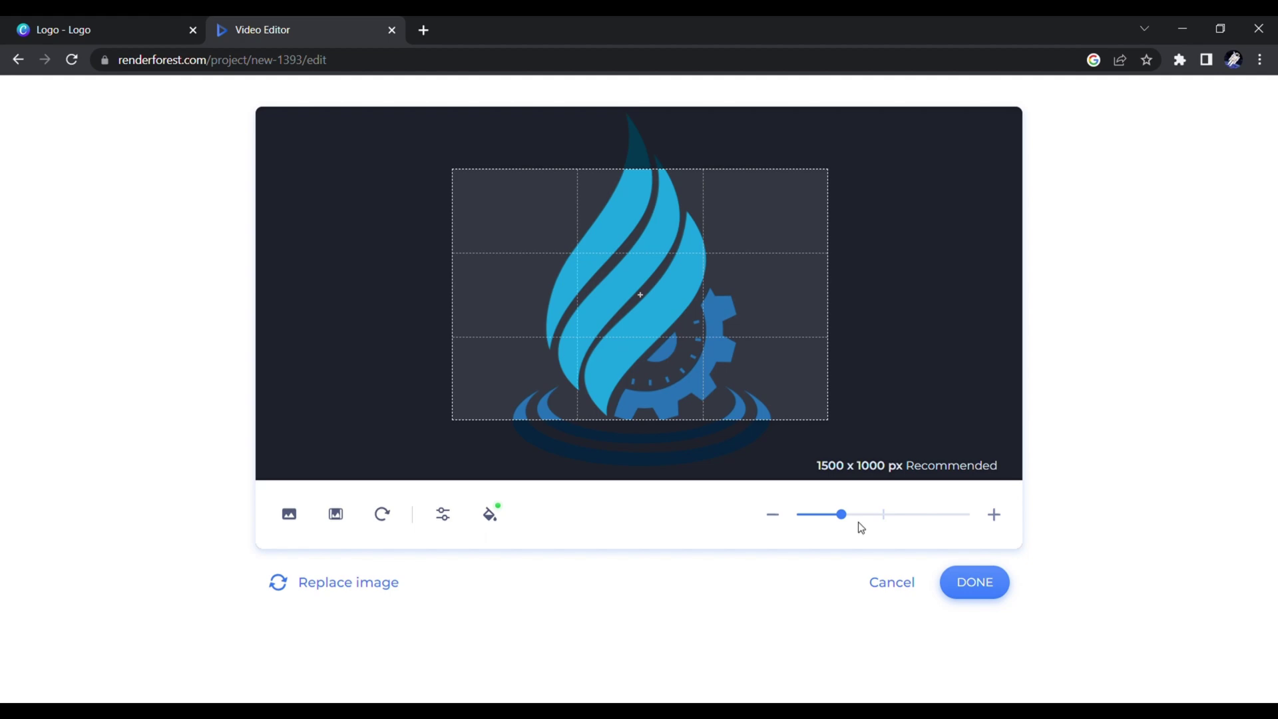
pyautogui.moveTo(840, 514); pyautogui.dragTo(827, 516)
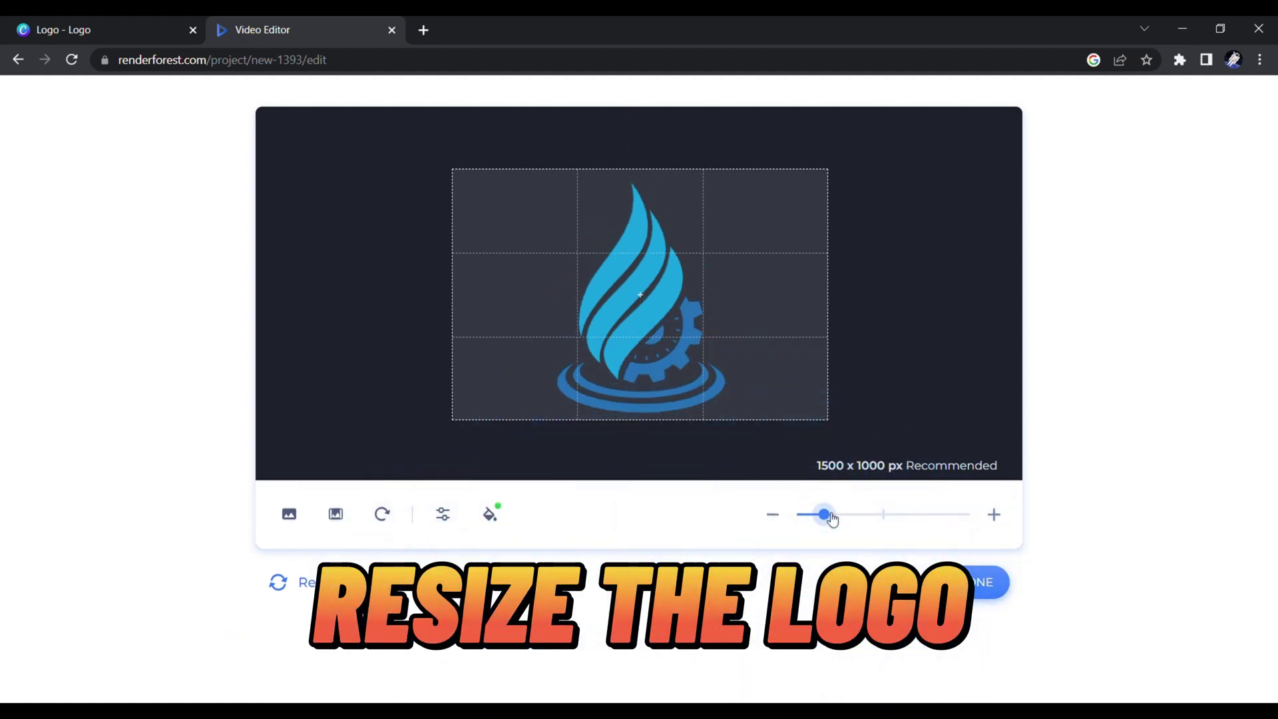
pyautogui.click(976, 582)
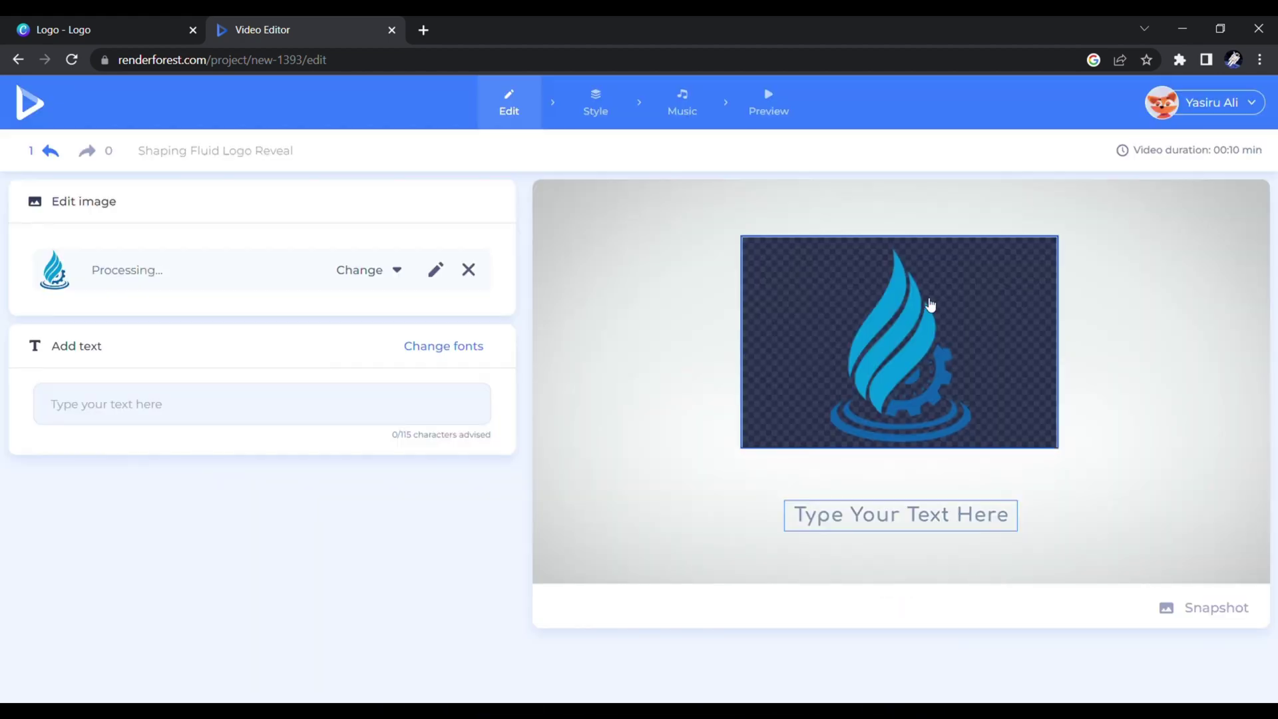
# Enter 'Save Water' as the template's text line and save it.
pyautogui.click(918, 515)
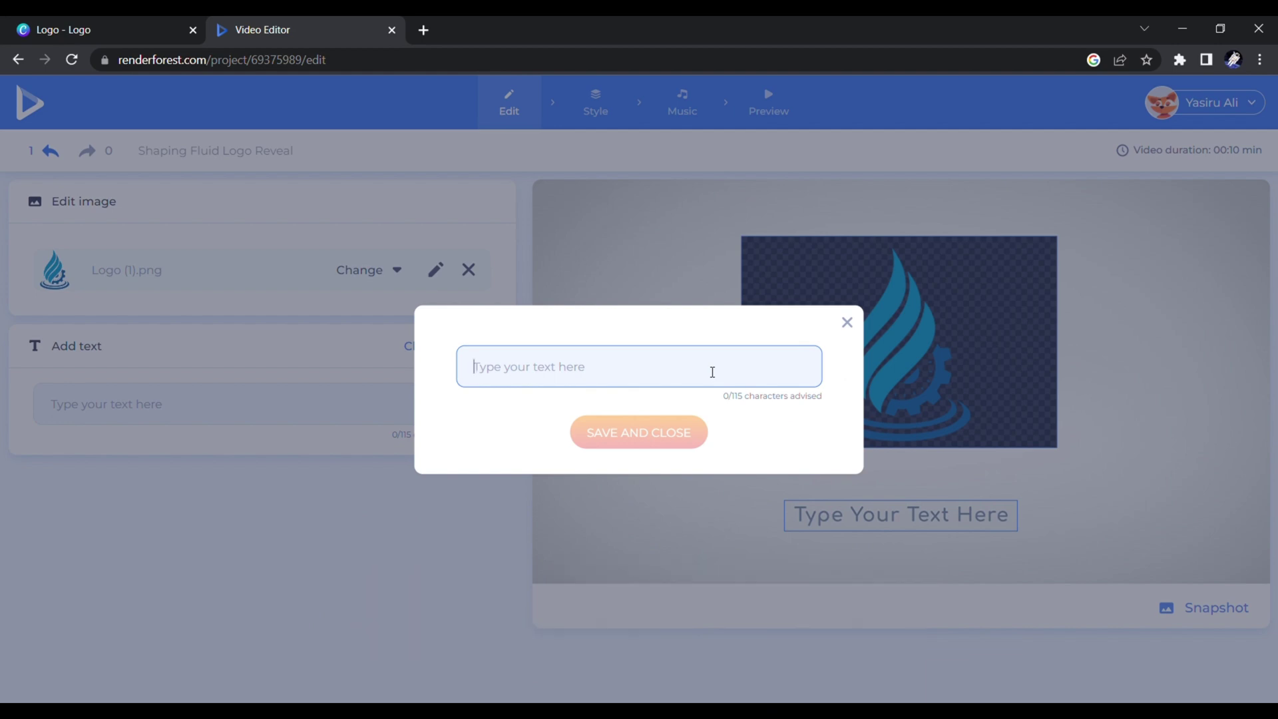
pyautogui.write('S')
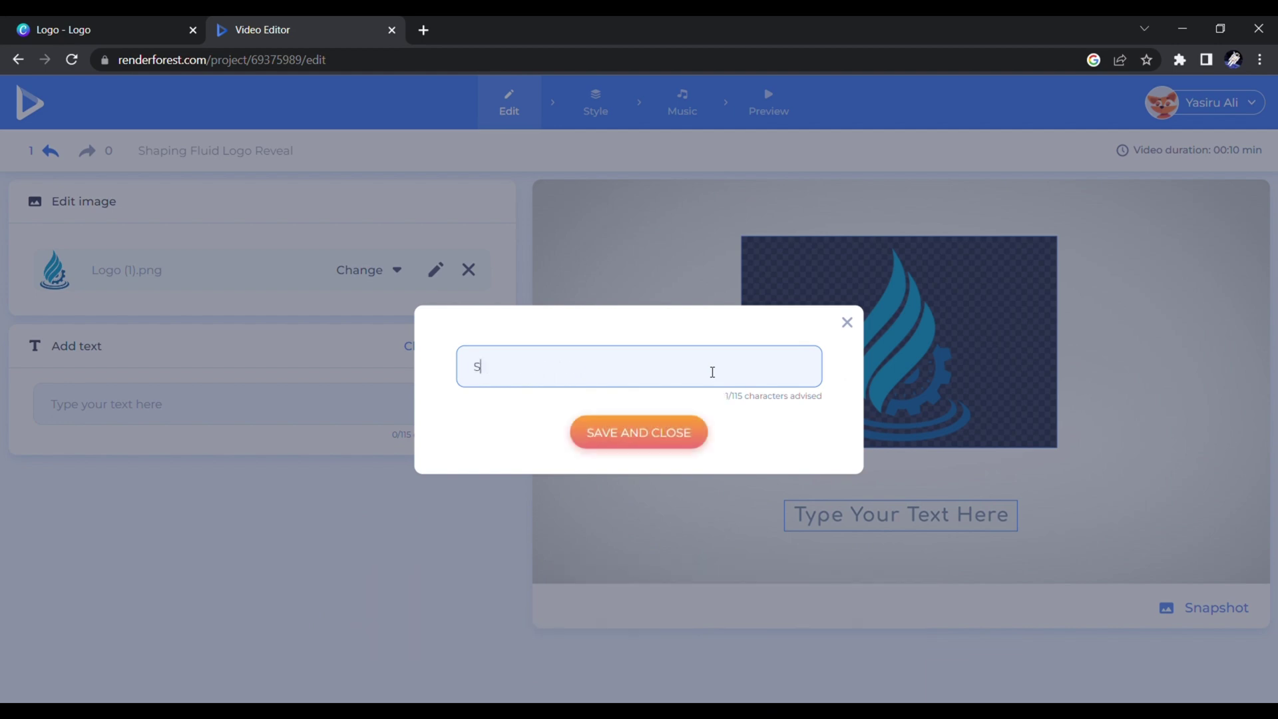
pyautogui.write('ave Wa')
pyautogui.write('ter')
pyautogui.click(635, 438)
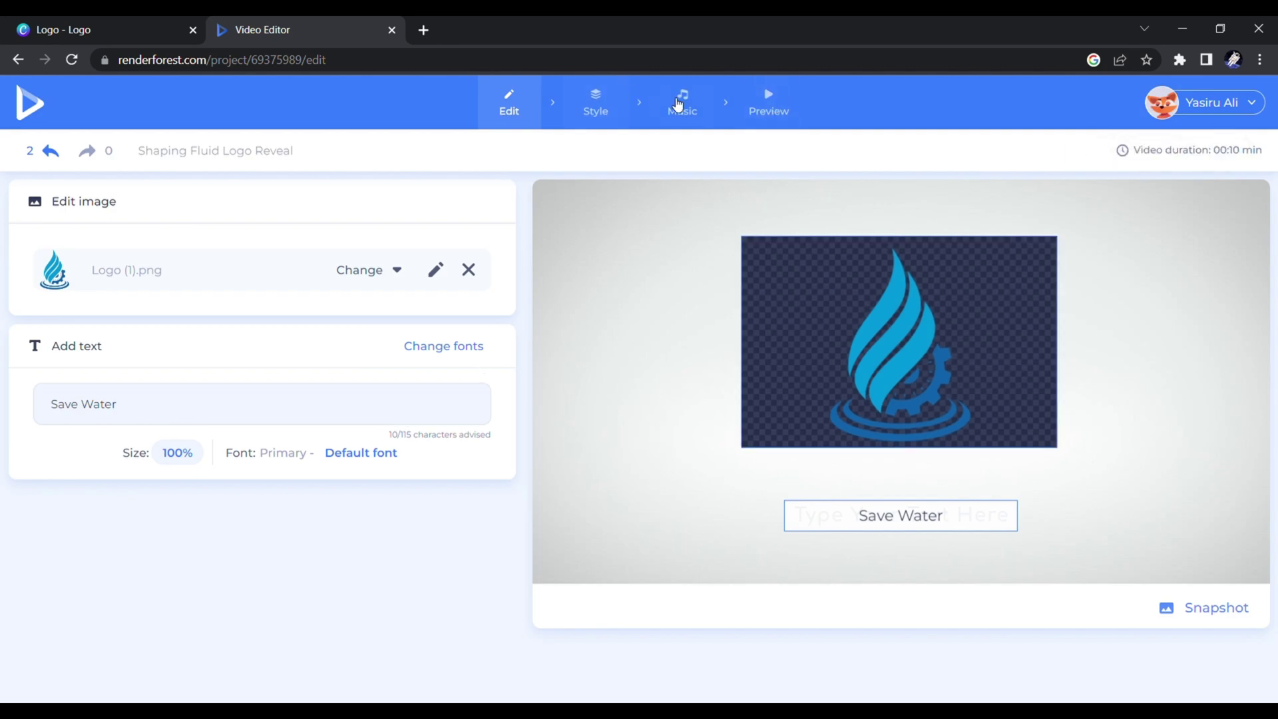
# From the Preview stage, start an HD720 export of the video.
pyautogui.click(768, 102)
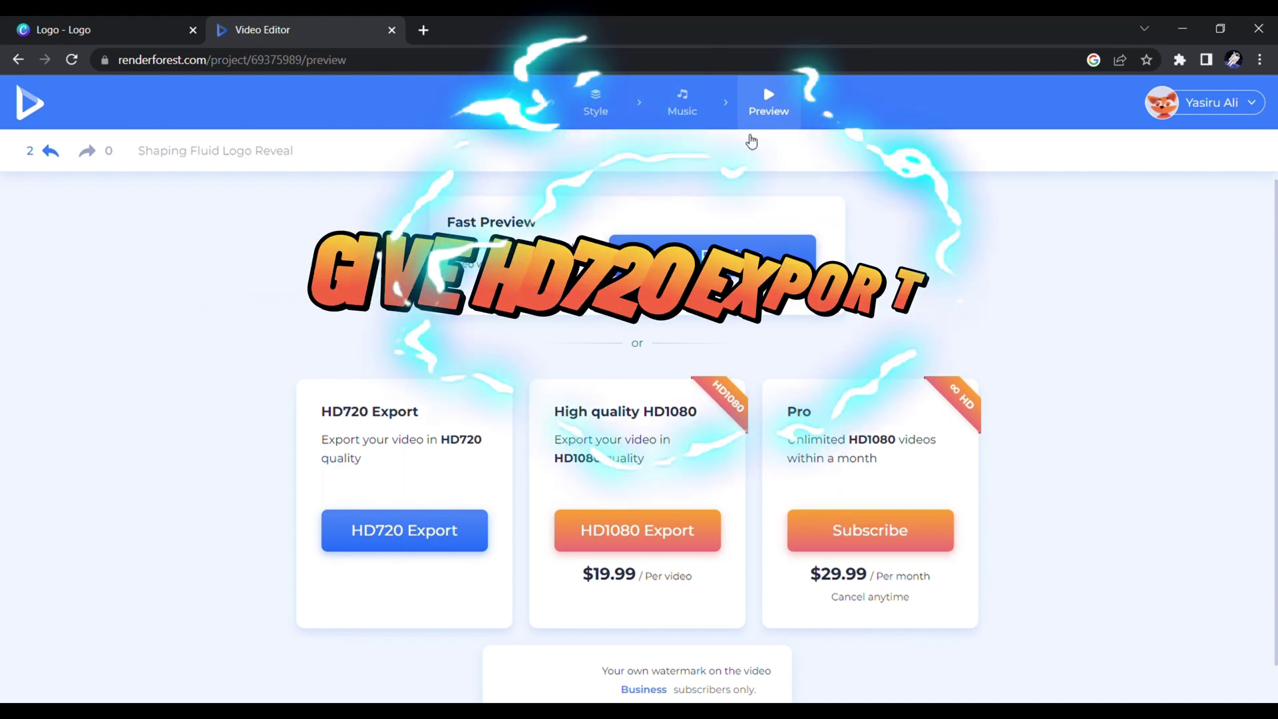
pyautogui.click(404, 530)
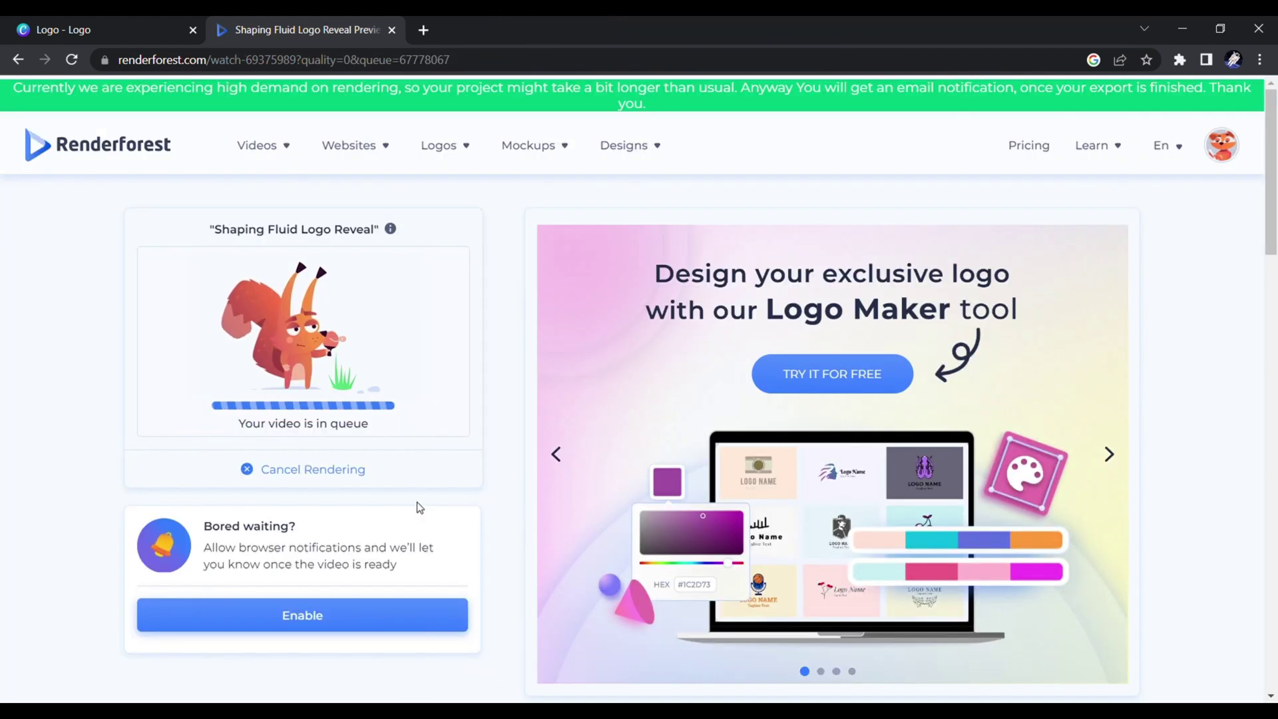